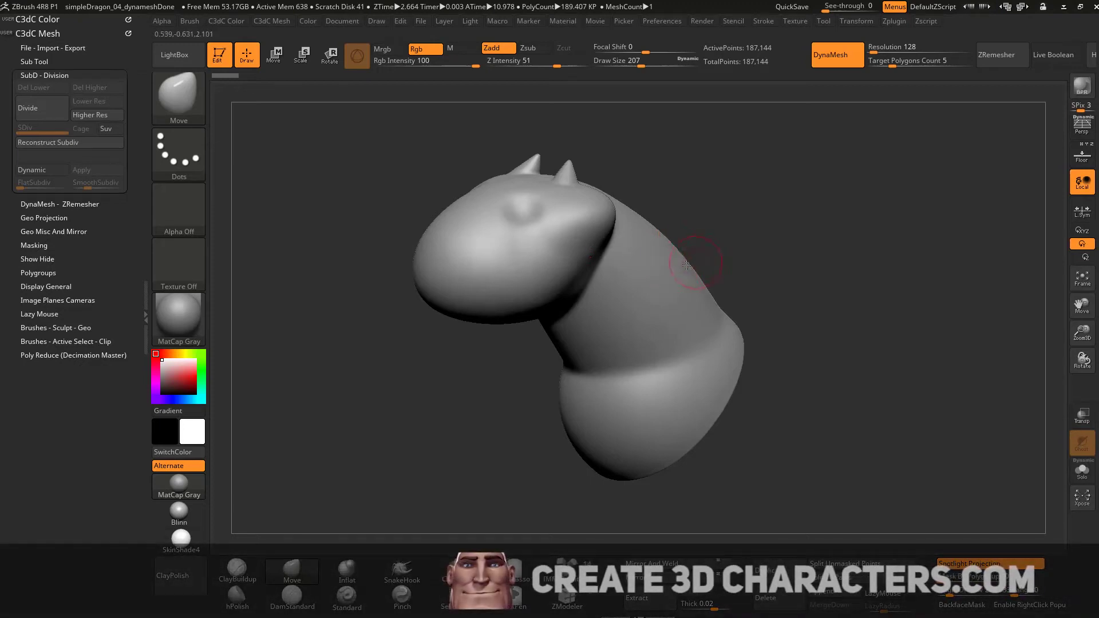
Compare the dragon mesh with the reference images from the side, front and angled views, then hide the references
left_click_drag(690, 267, 828, 278)
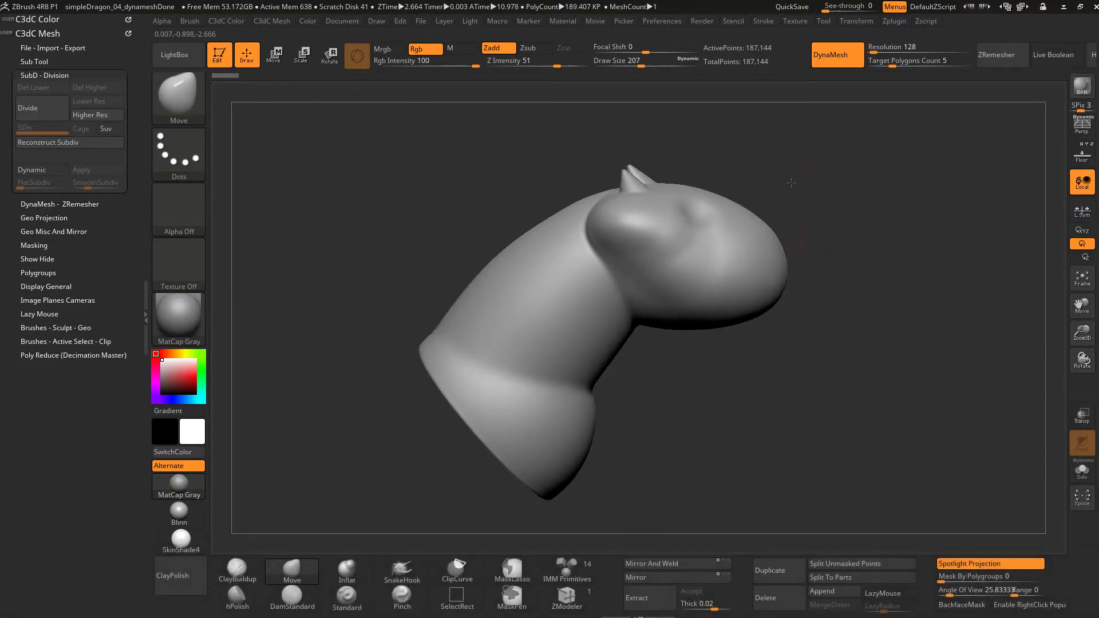
left_click_drag(791, 183, 801, 208)
key("alt+g")
right_click_drag(753, 230, 685, 262, "alt")
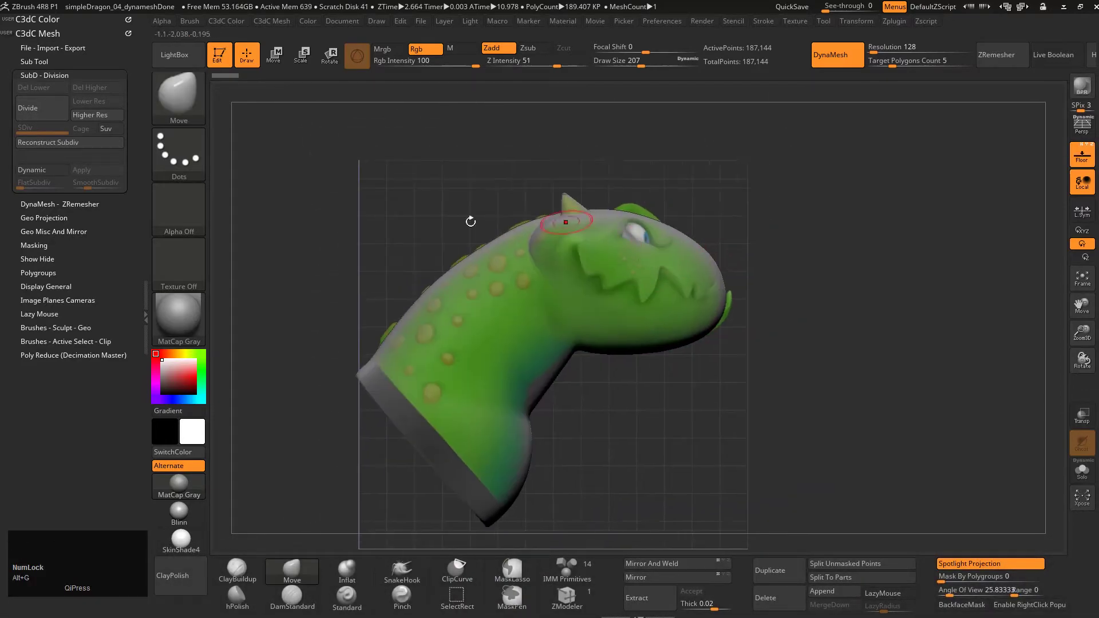
mouse_move(700, 280)
left_mouse_down()
mouse_move(470, 323)
mouse_move(358, 277)
left_mouse_up()
right_click_drag(651, 292, 678, 331, "alt")
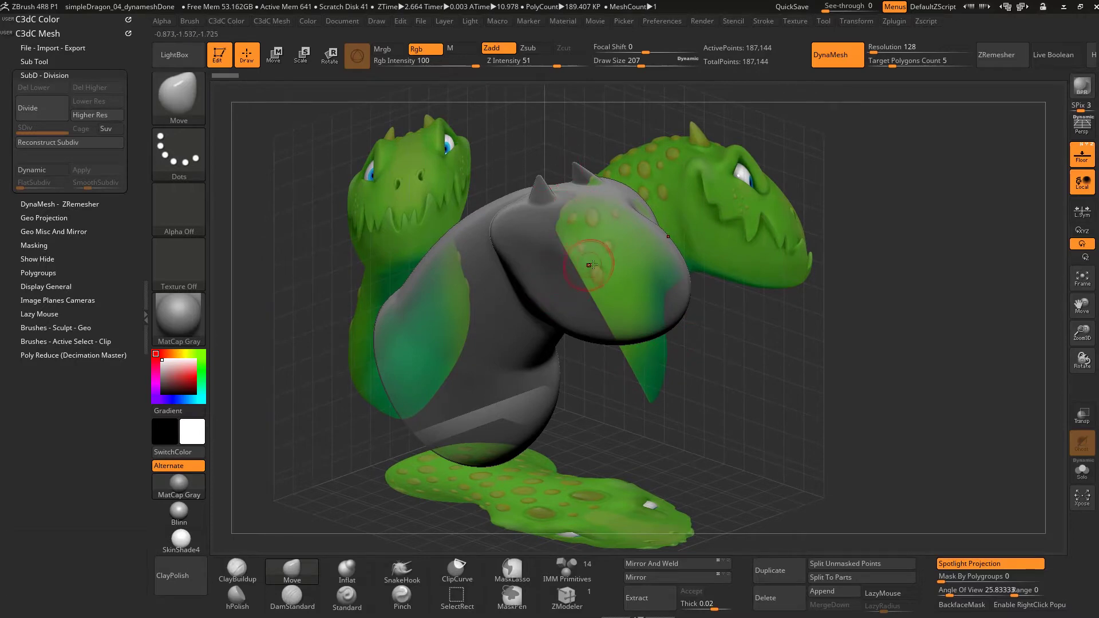
right_click_drag(597, 277, 710, 281)
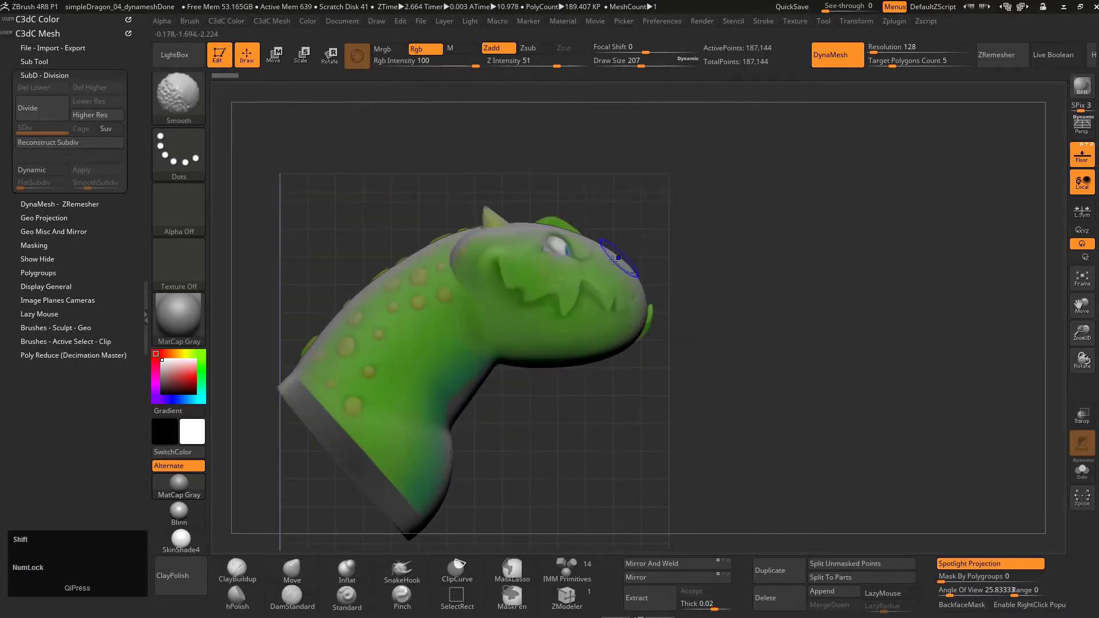
right_click_drag(385, 347, 543, 233, "alt")
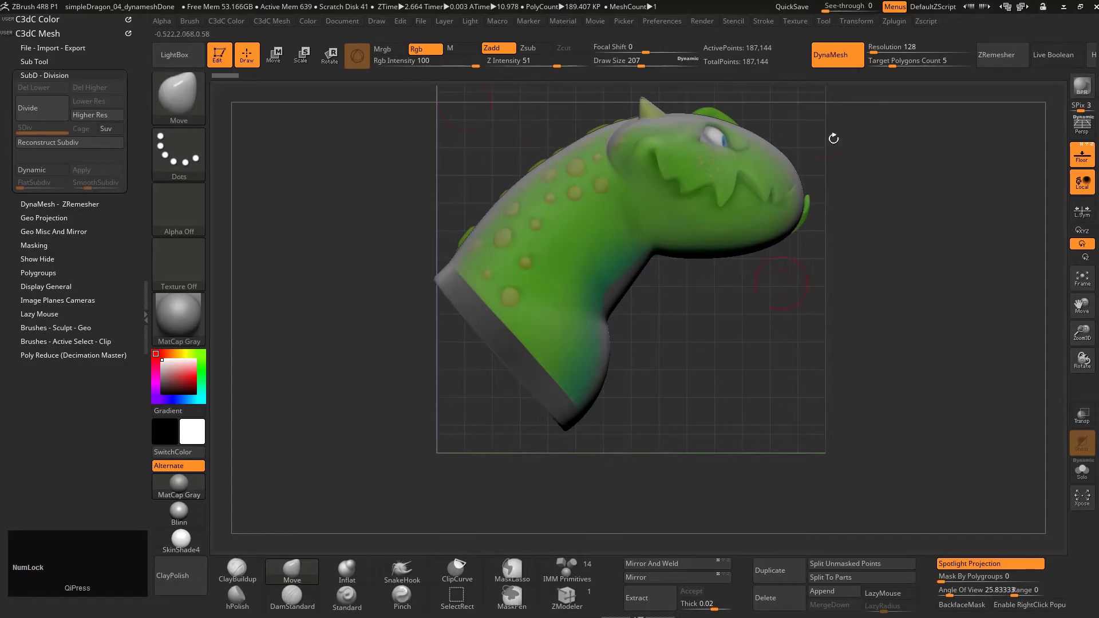
right_click_drag(738, 271, 589, 168)
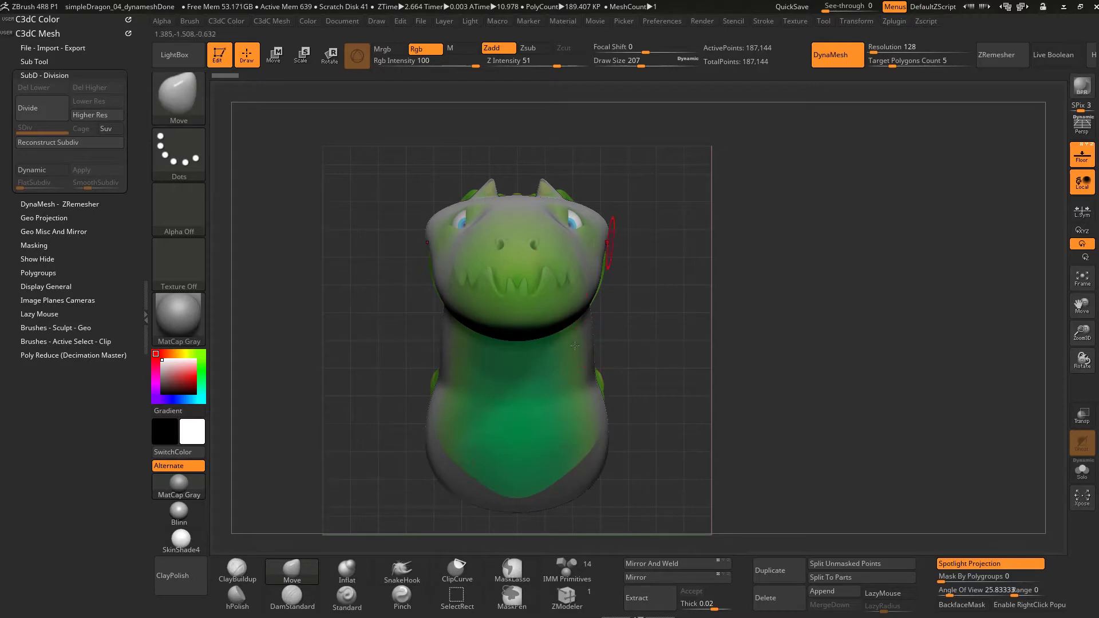
right_click_drag(522, 335, 566, 258)
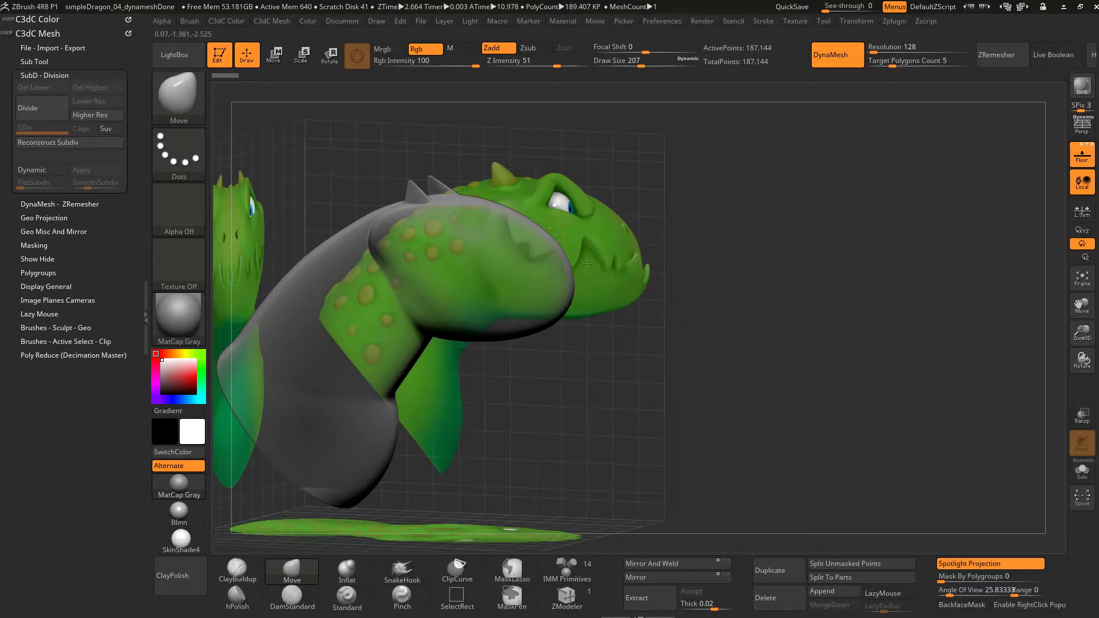
right_click_drag(588, 263, 613, 264)
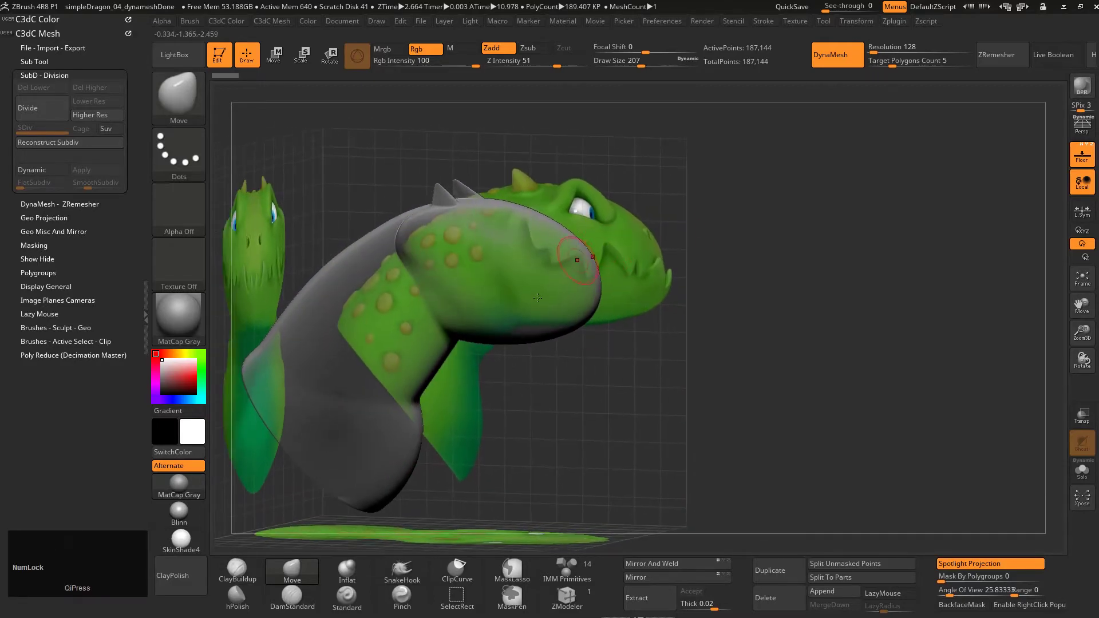
right_click_drag(538, 297, 640, 280)
key("alt+g")
Display the polygroup wireframe and run ZRemesher on the dragon mesh with Target Polygons Count 5
right_click_drag(388, 336, 602, 279)
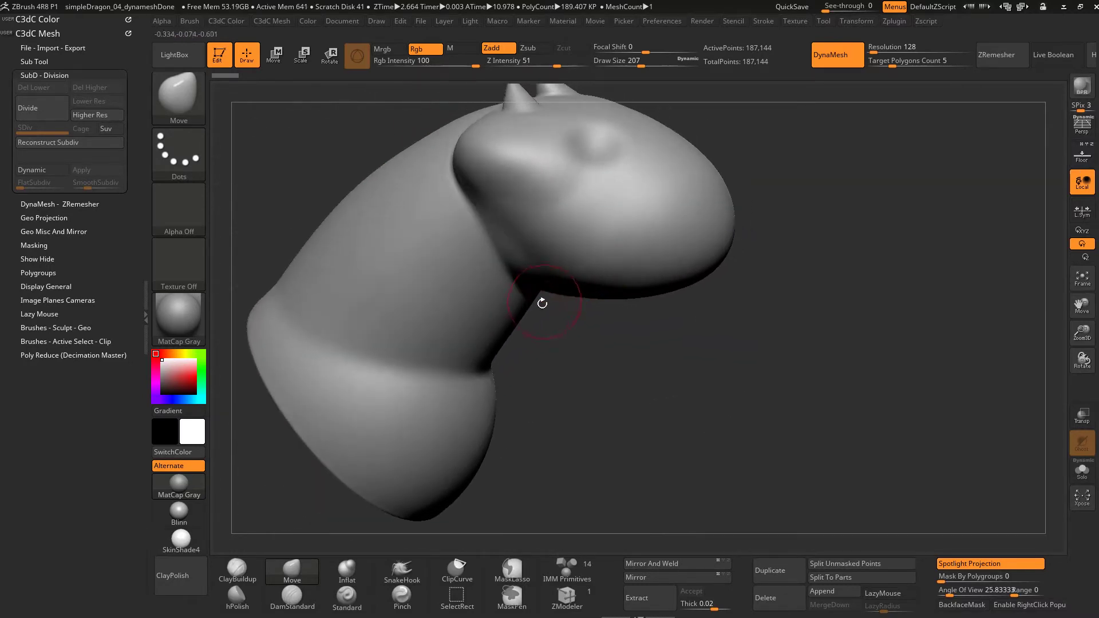
key("shift+f")
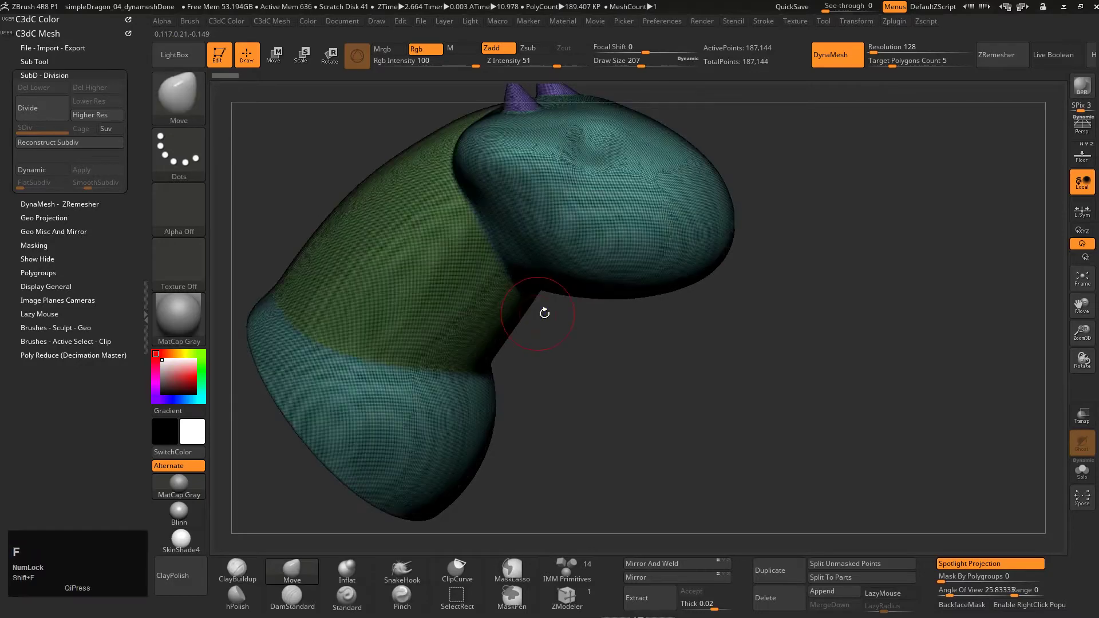
right_click_drag(545, 312, 460, 186)
right_click_drag(550, 249, 535, 335)
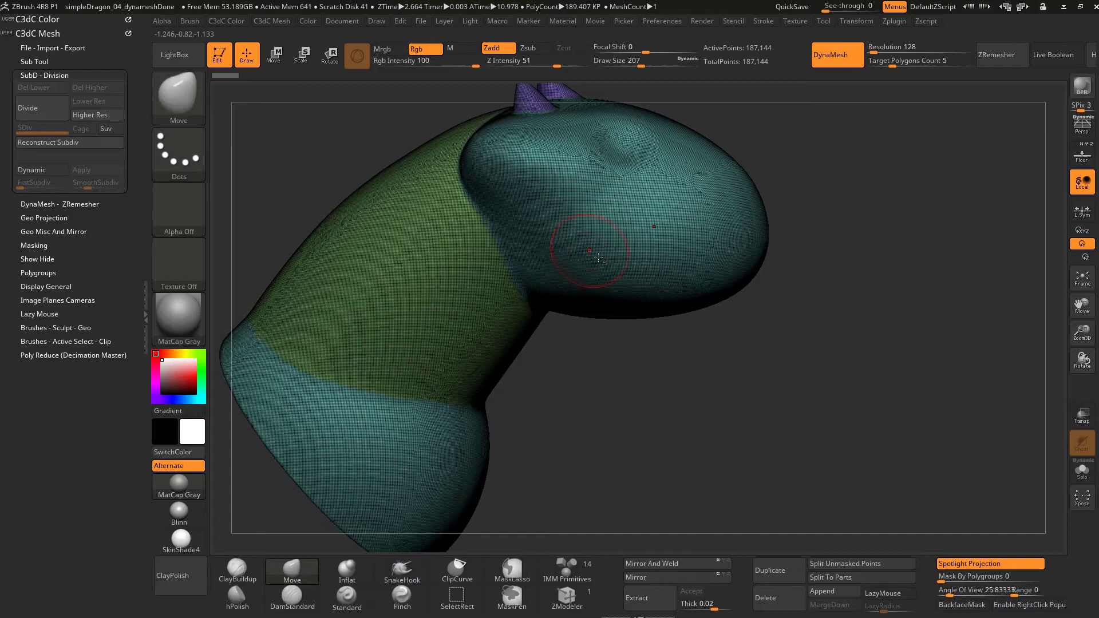
right_click_drag(599, 258, 638, 262)
mouse_move(722, 160)
right_mouse_down()
mouse_move(613, 245)
mouse_move(660, 243)
right_mouse_up()
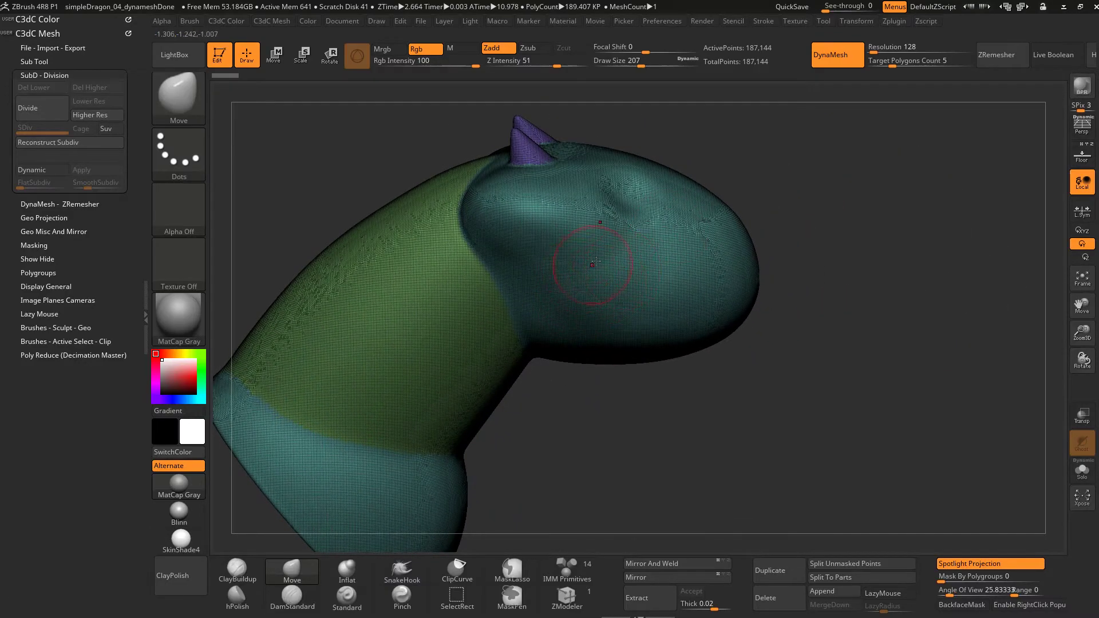
left_click(1000, 62)
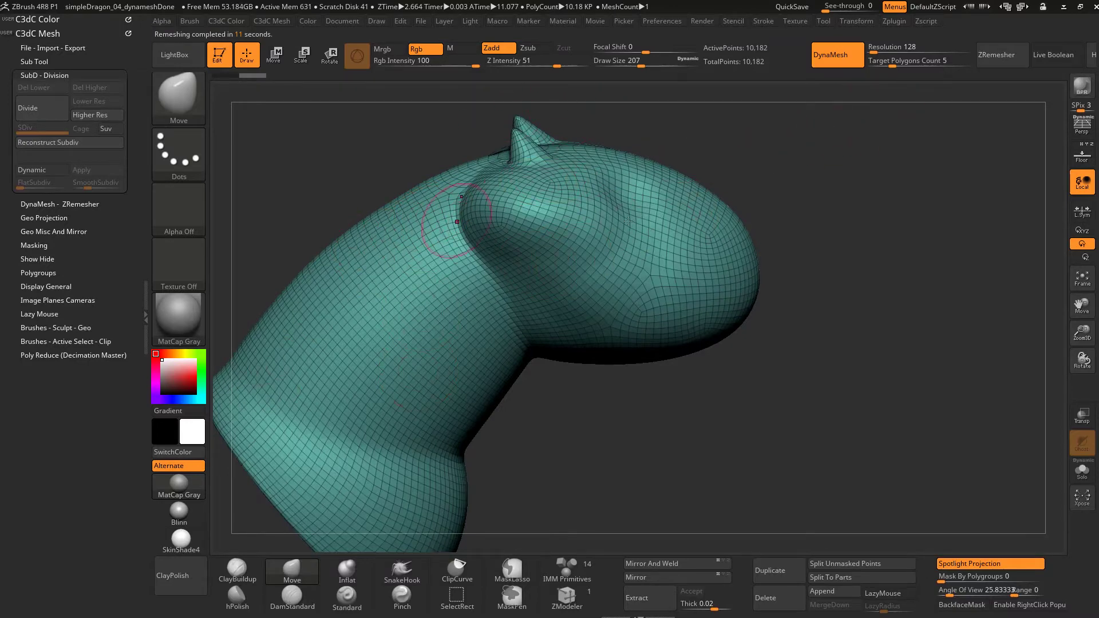
Examine the remeshed topology around the head, neck and open base, and turn the wireframe display off
left_click_drag(801, 240, 893, 287)
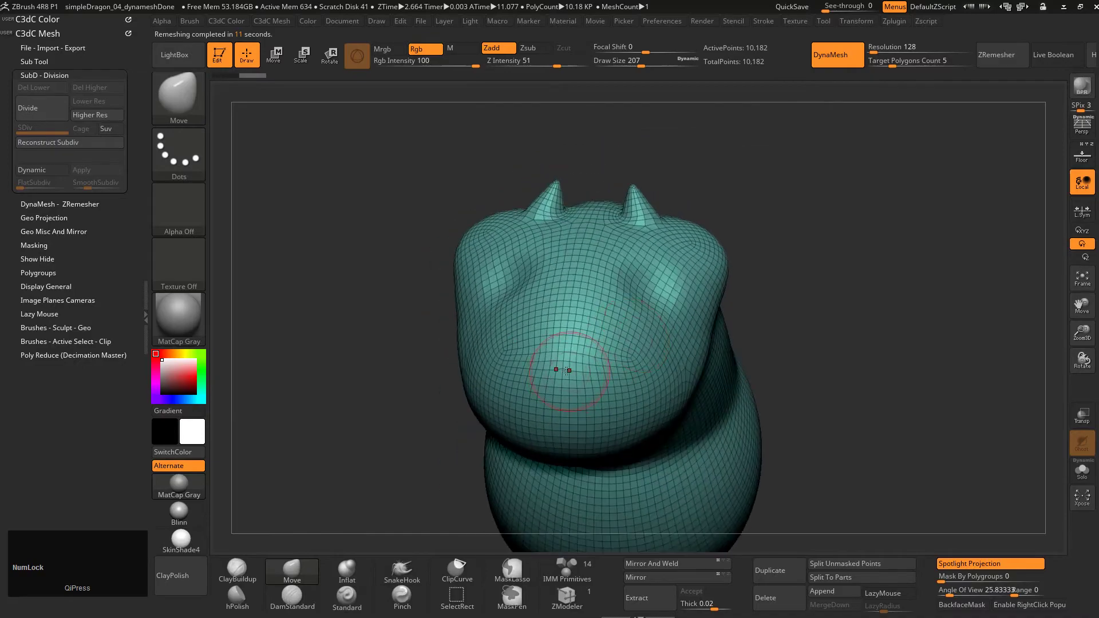
left_click_drag(830, 344, 636, 260)
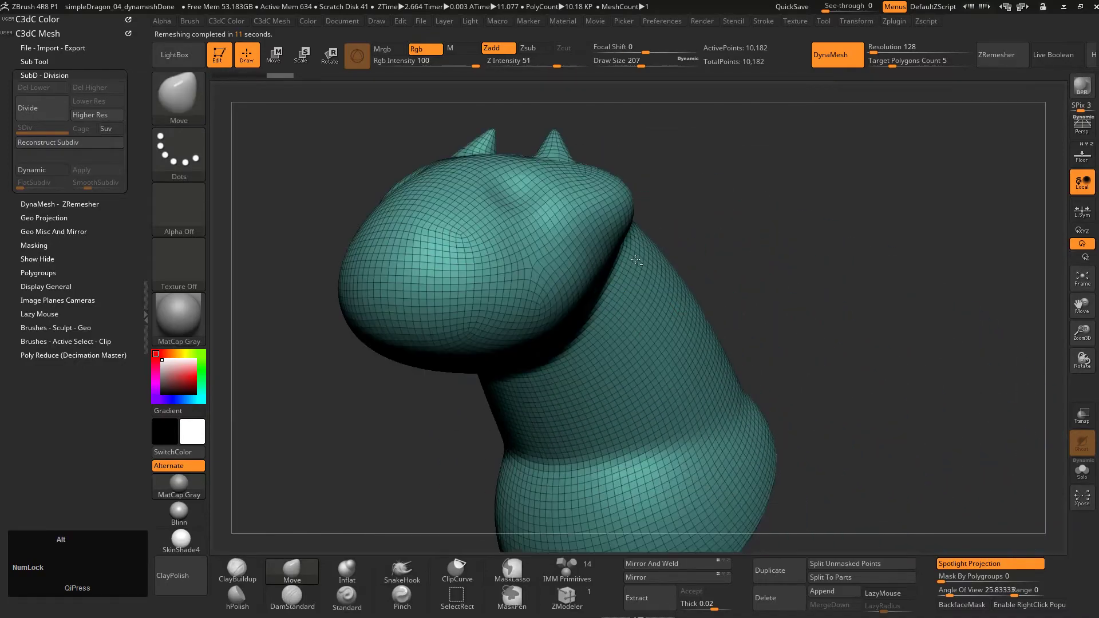
right_click_drag(636, 260, 587, 426)
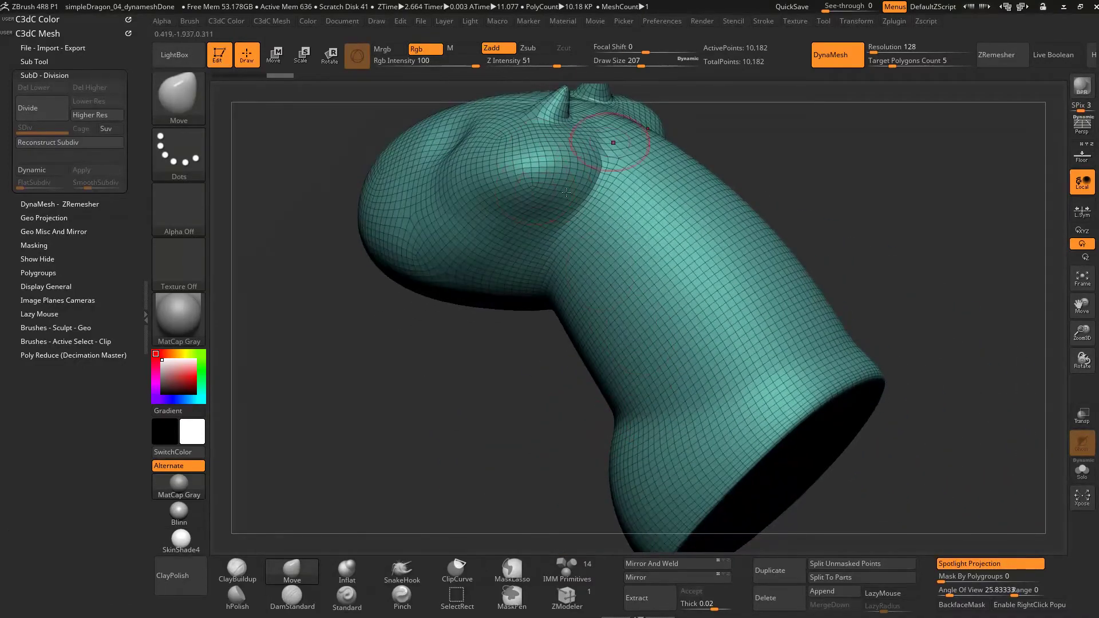
mouse_move(607, 191)
right_mouse_down()
mouse_move(617, 265)
mouse_move(670, 269)
mouse_move(553, 265)
mouse_move(641, 269)
mouse_move(552, 283)
mouse_move(587, 296)
mouse_move(692, 231)
mouse_move(668, 219)
right_mouse_up()
key("shift+f")
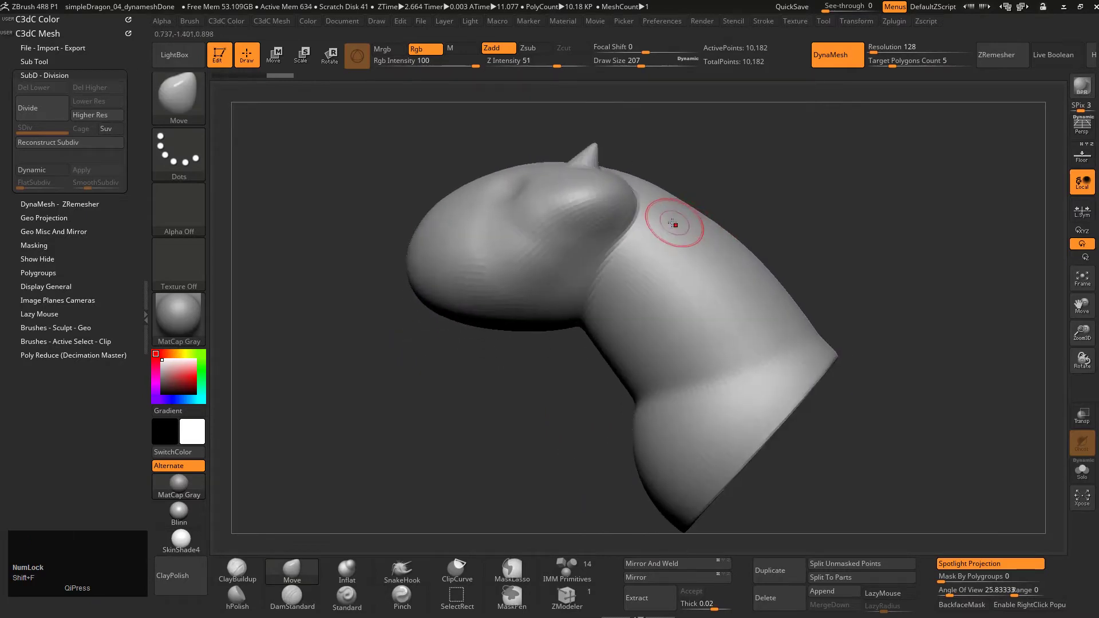
Divide the remeshed dragon twice to reach subdivision level 3
key("ctrl")
key("ctrl+d")
key("ctrl+d")
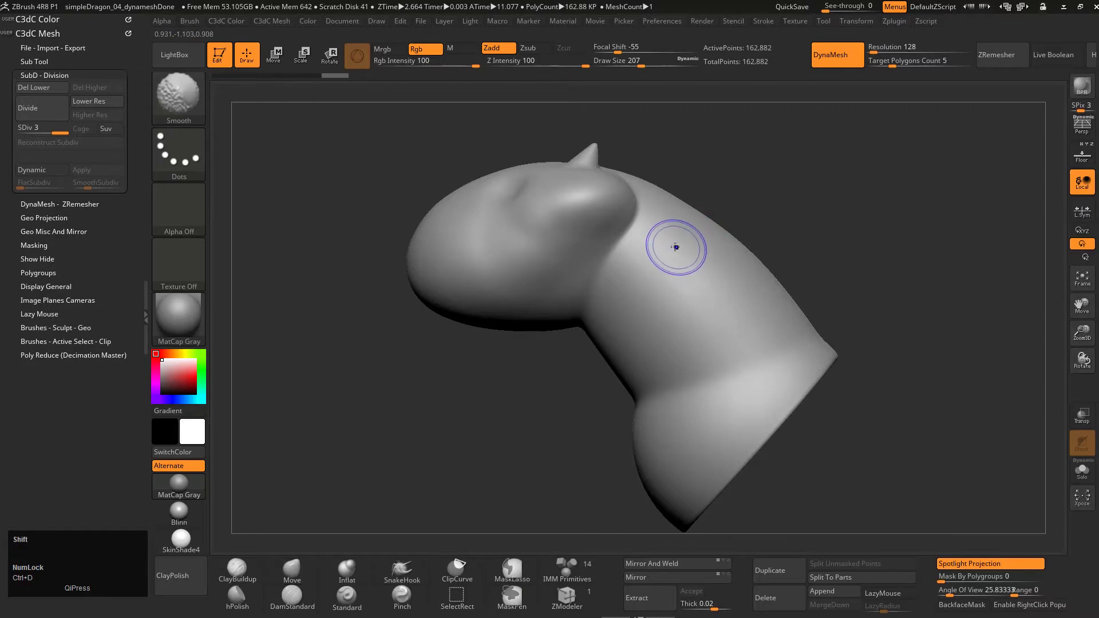
Switch back and forth between subdivision levels 1 and 3 to compare the low- and high-resolution surface
key("shift+d")
key("shift+d")
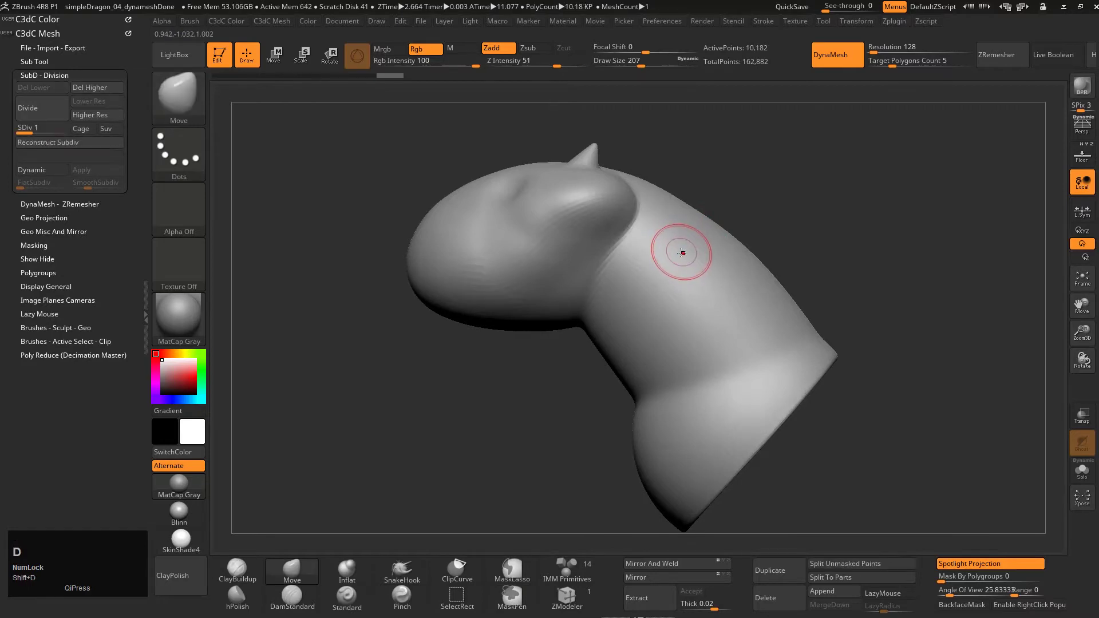
key("d")
key("d")
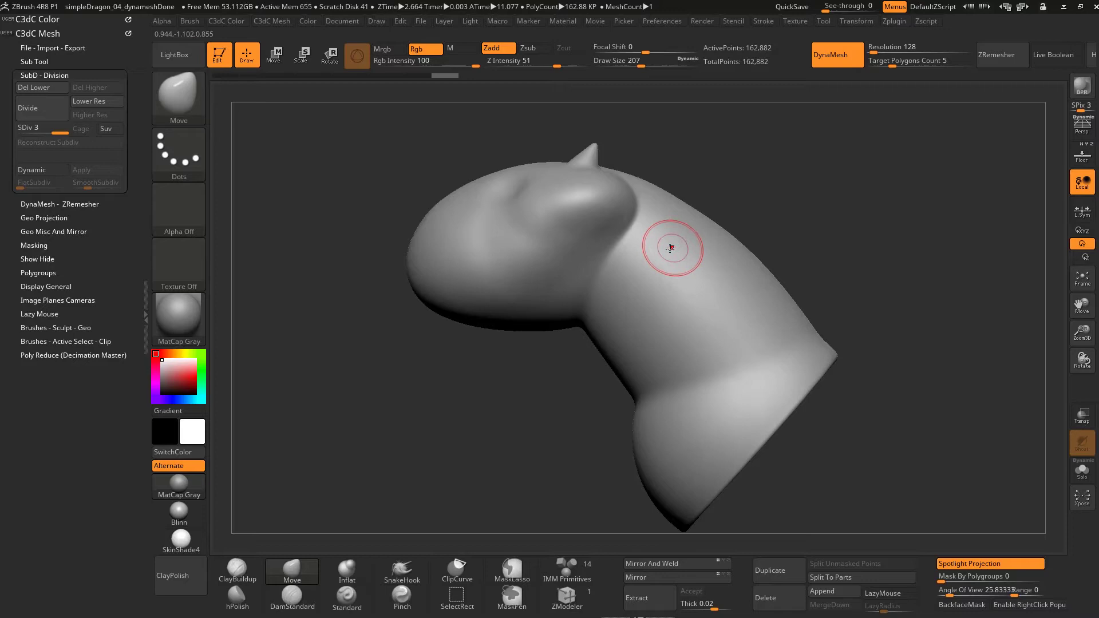
key("shift+d")
key("shift+d")
key("ctrl")
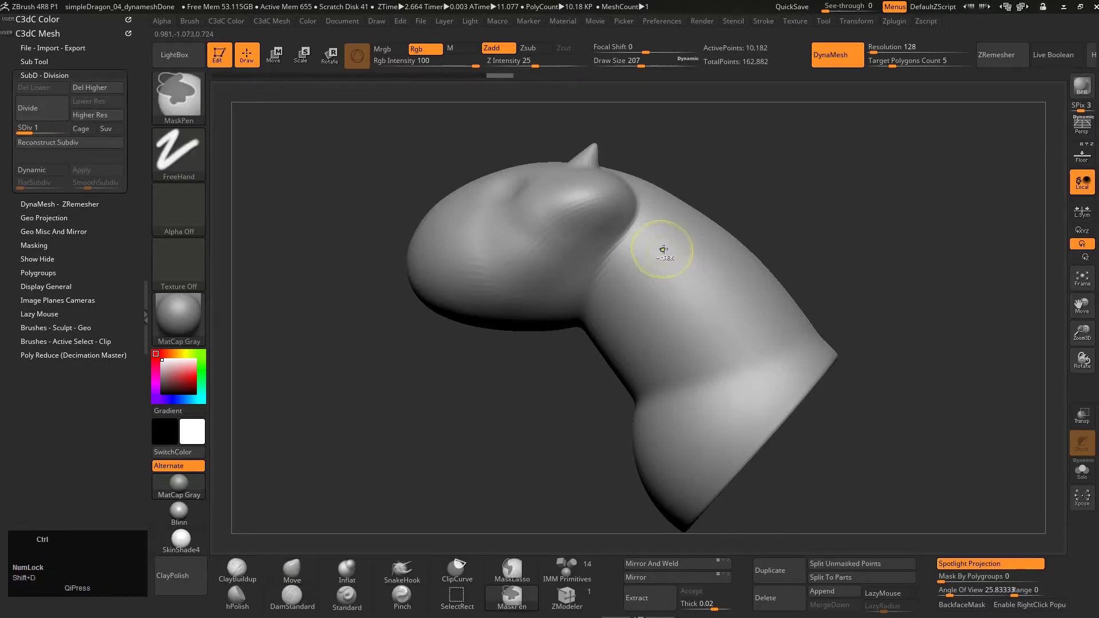
key("ctrl+d")
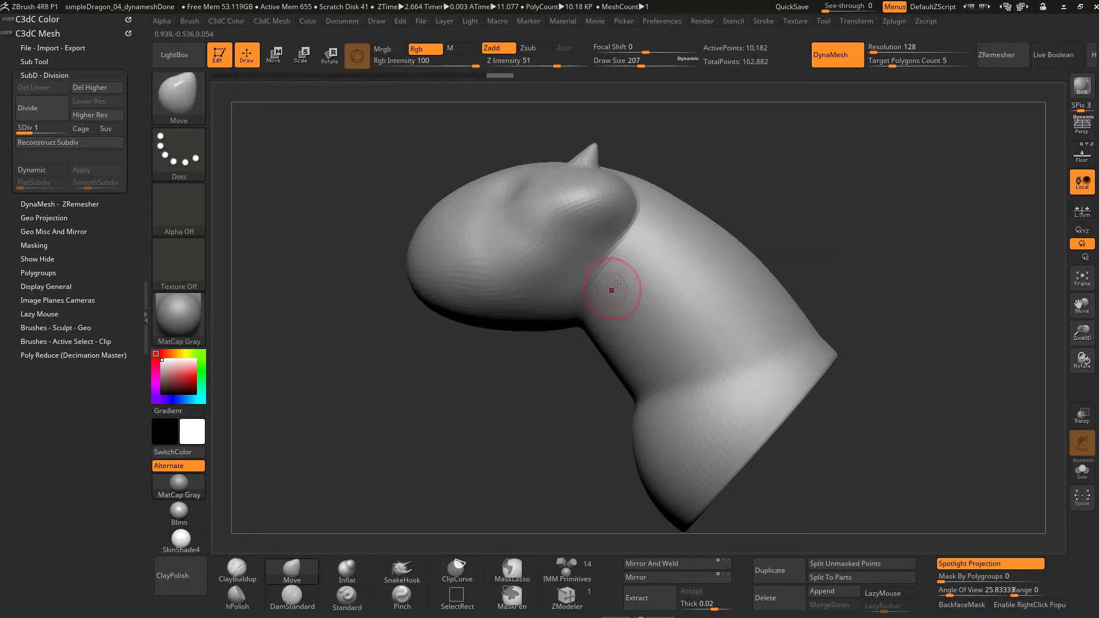
key("d")
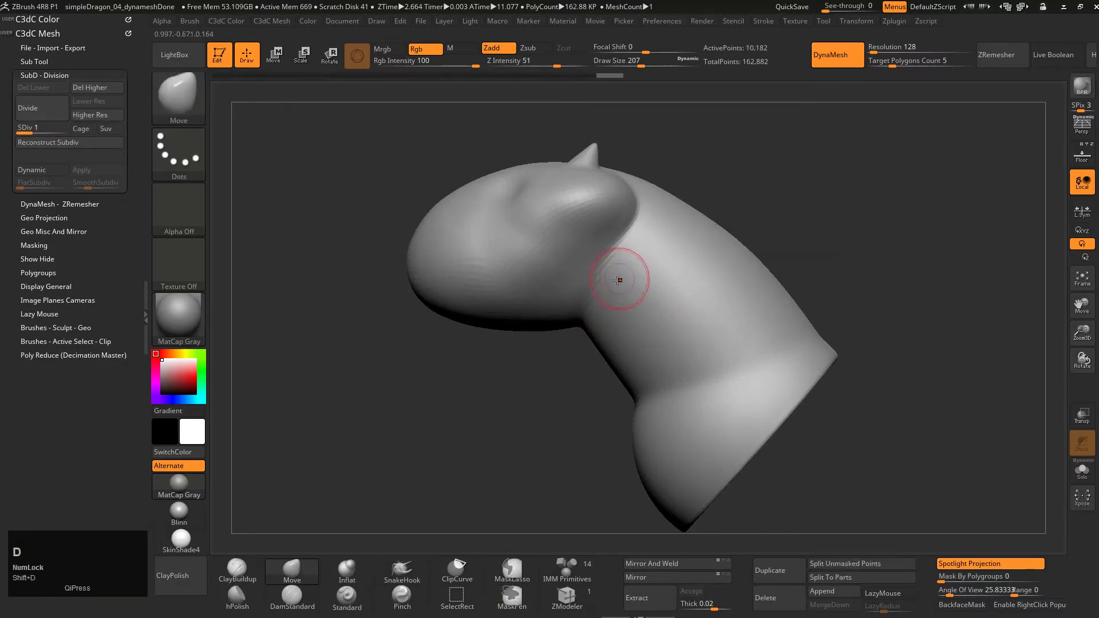
right_click_drag(618, 280, 642, 294)
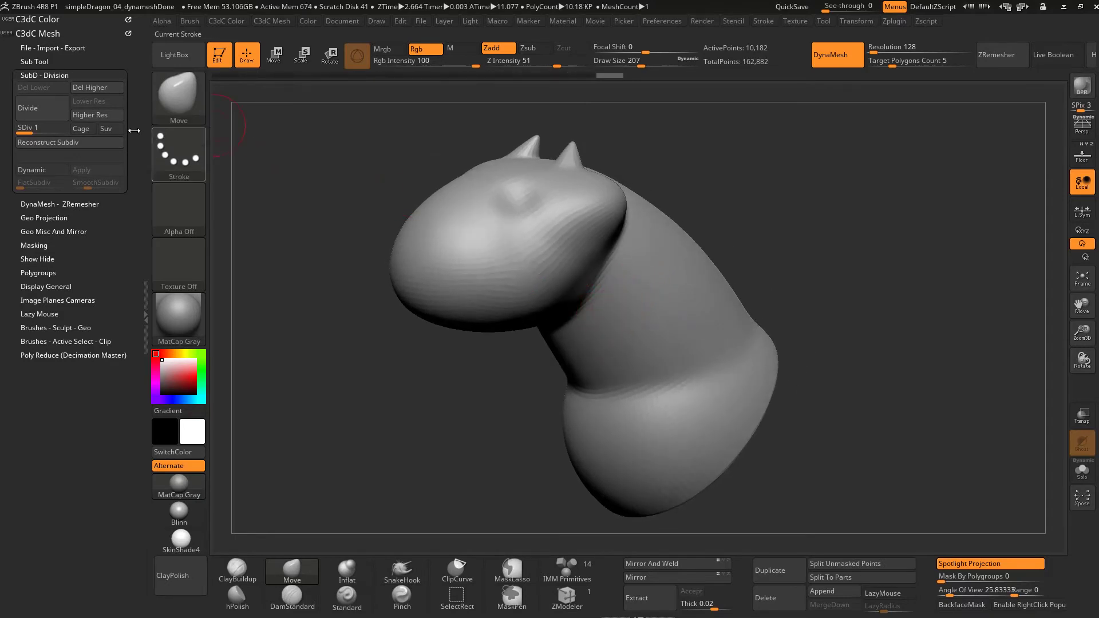
left_click(64, 129)
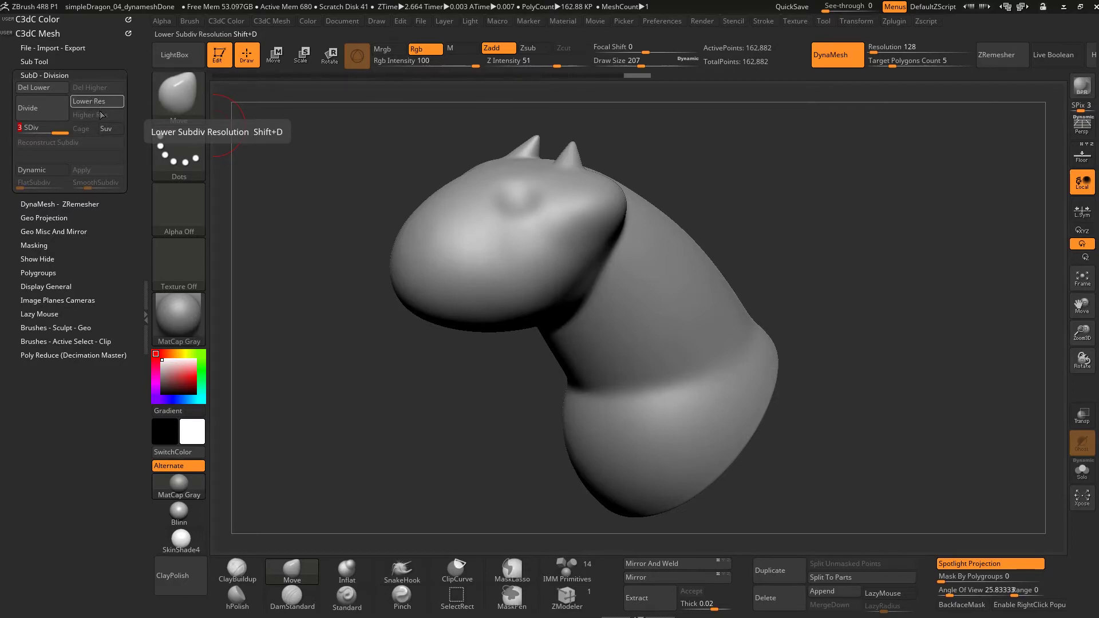
Lower the dragon mesh to subdivision level 1
right_click_drag(664, 245, 449, 166)
right_click_drag(484, 216, 457, 279)
left_click_drag(458, 279, 577, 239)
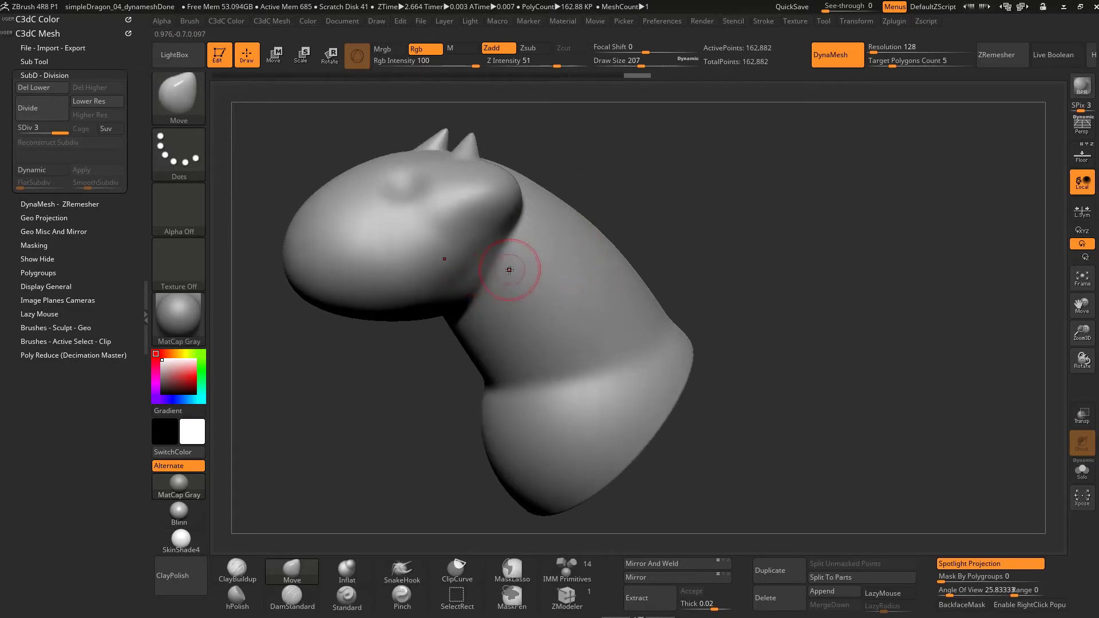
key("shift+d")
key("shift+d")
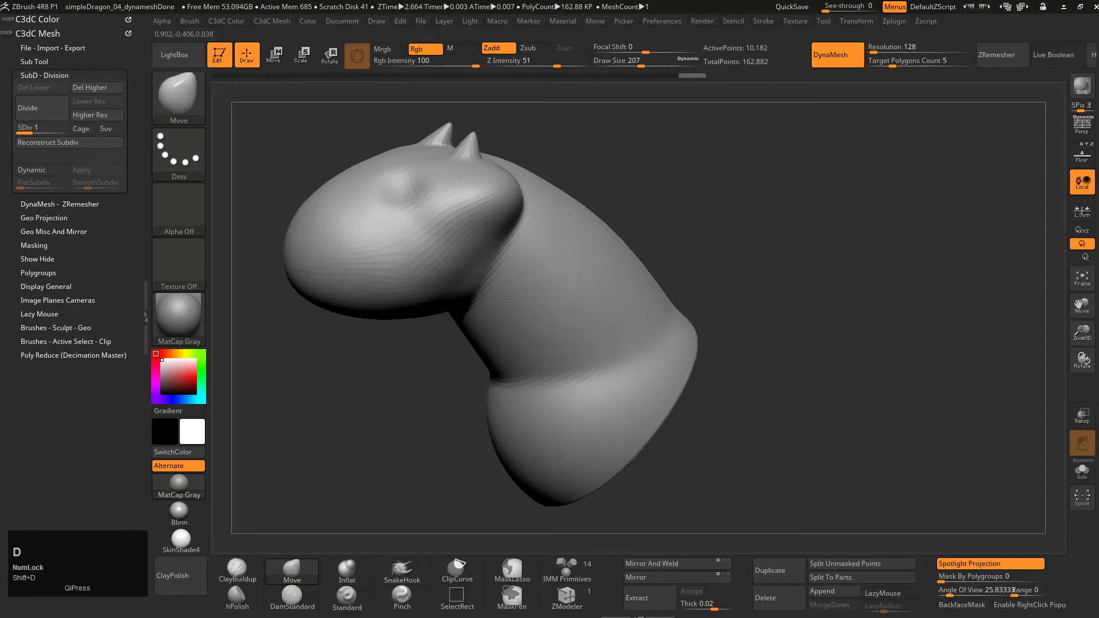
right_click_drag(508, 298, 471, 192)
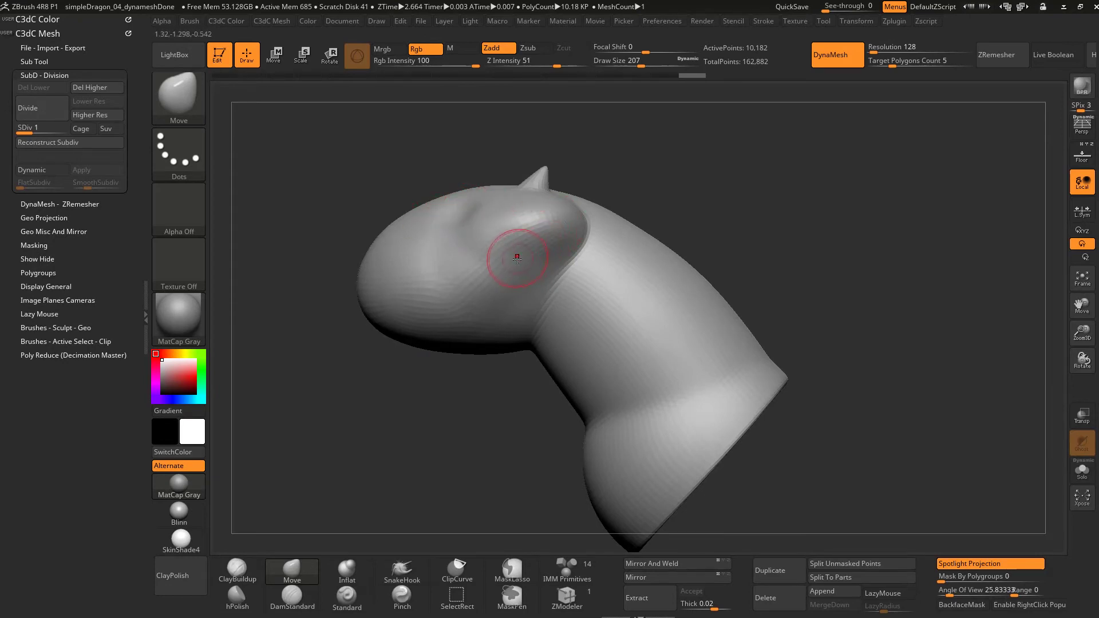
Show the reference images and pull the brow above the eye up to the reference outline using the Move brush at draw size 318
key("g")
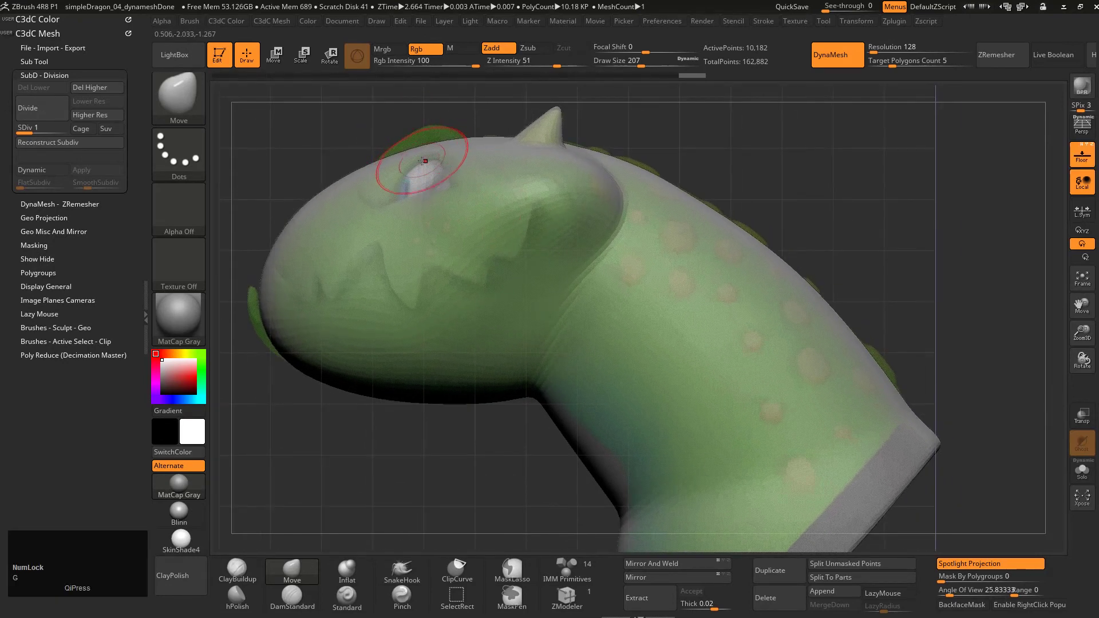
key("s")
left_click_drag(419, 160, 423, 168)
key("2")
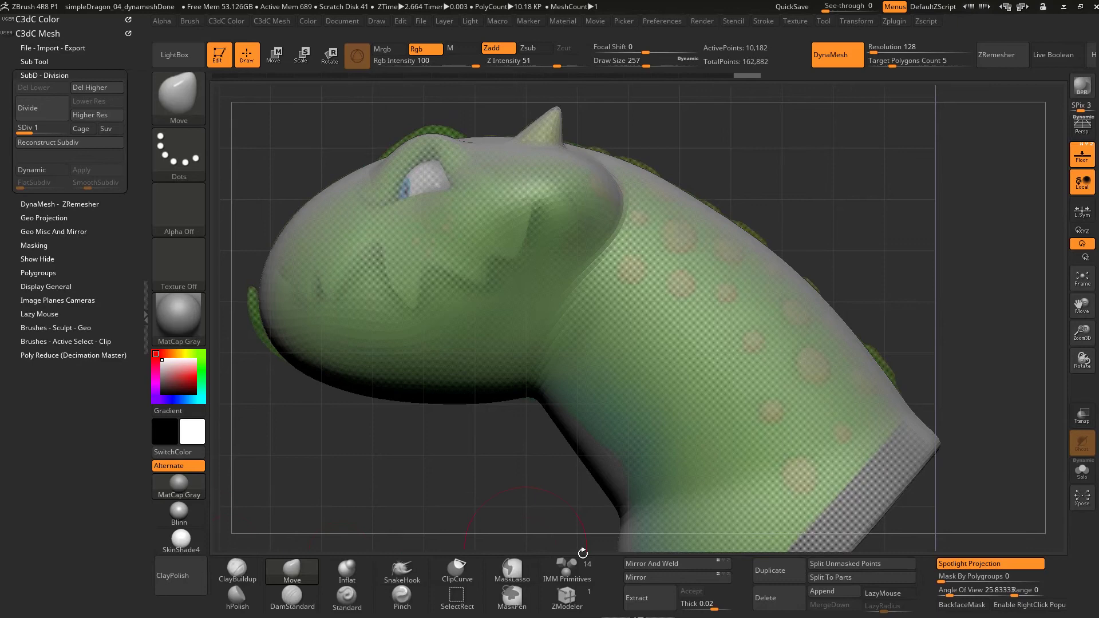
key("s")
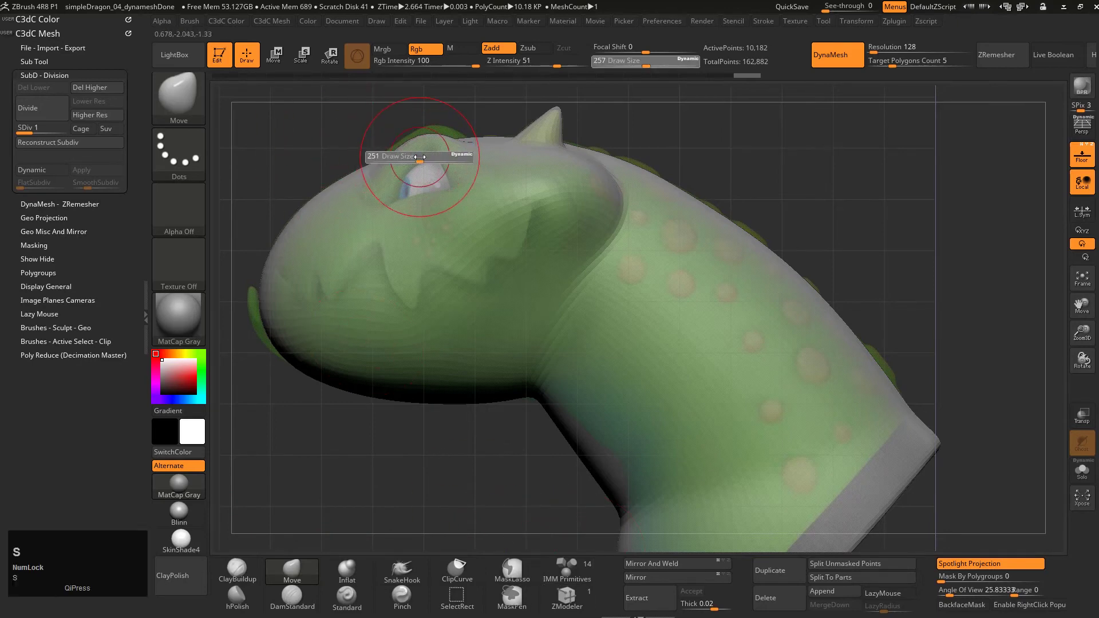
left_click_drag(417, 155, 424, 143)
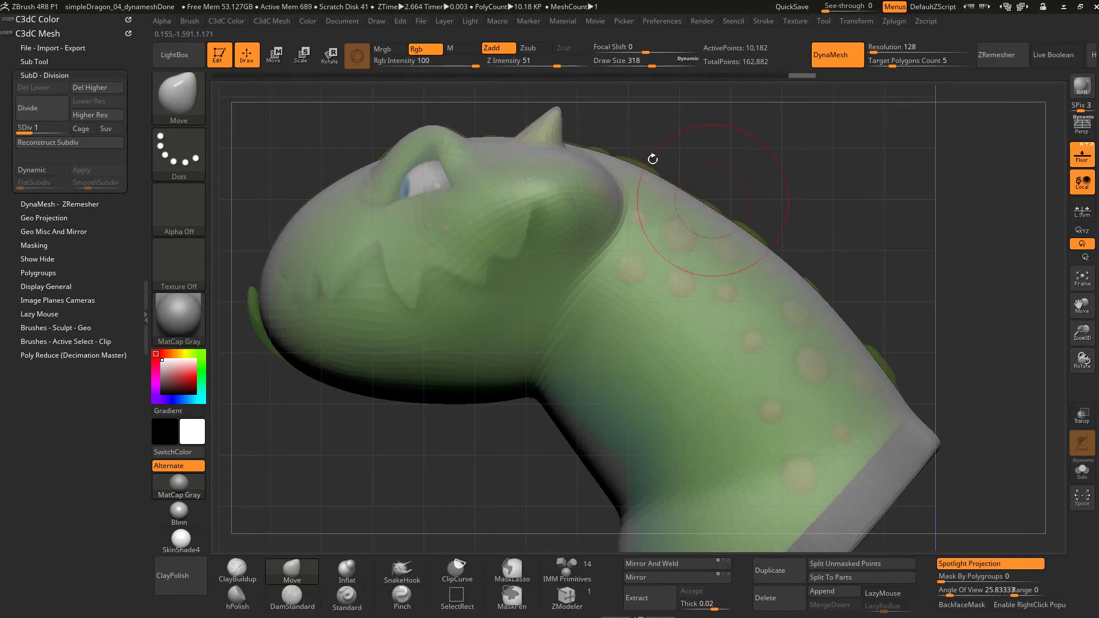
Reshape the curve under the jaw and throat to the side reference with the Move brush at draw sizes 517 and 386
right_click_drag(436, 393, 553, 305, "alt")
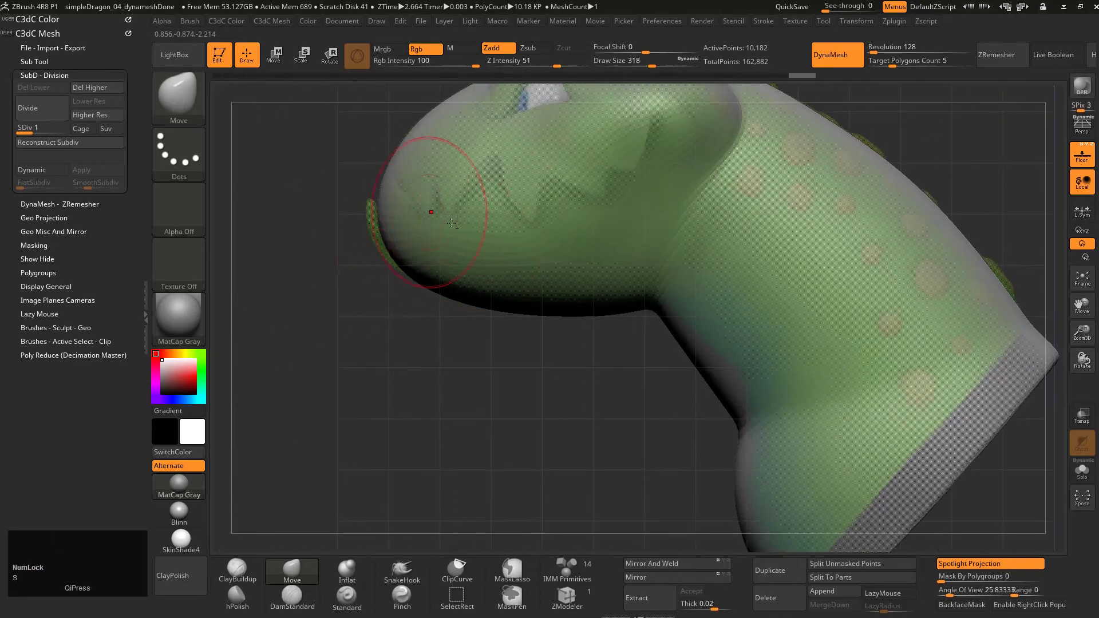
left_click_drag(452, 223, 479, 319, "alt")
right_click_drag(608, 296, 532, 205, "alt")
key("s")
mouse_move(564, 351)
left_mouse_down()
mouse_move(579, 347)
mouse_move(571, 355)
left_mouse_up()
key("s")
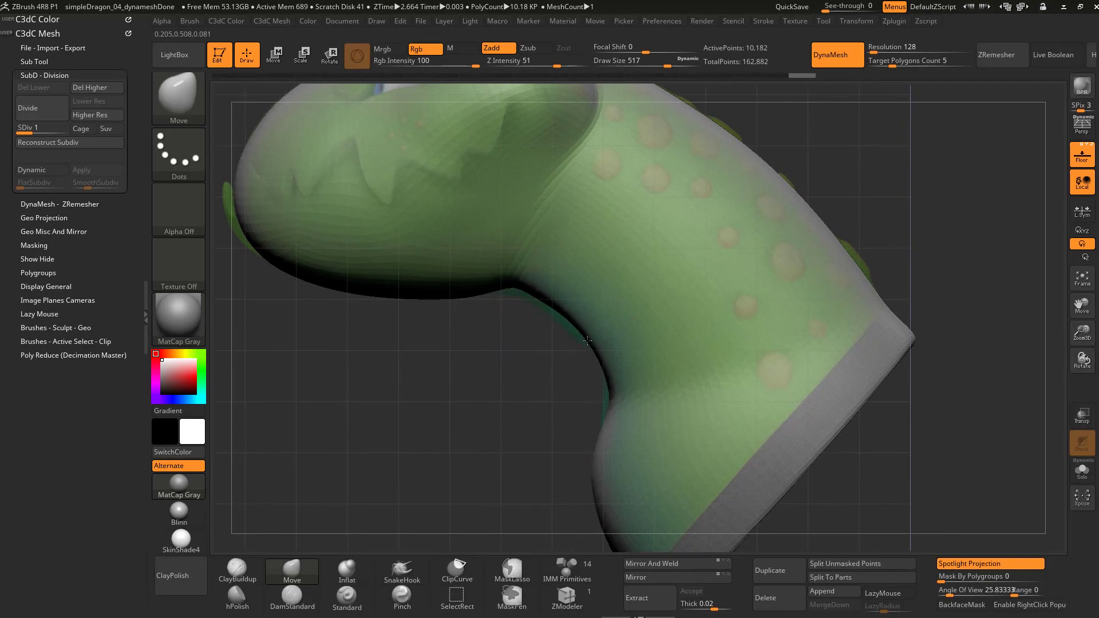
left_click_drag(510, 273, 493, 274)
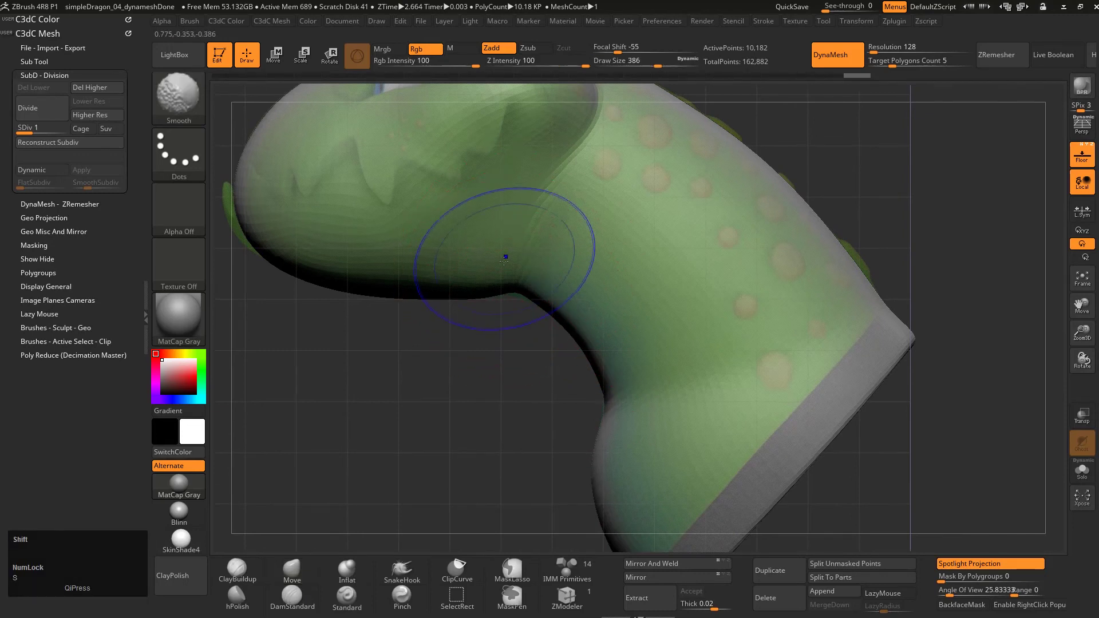
Smooth the crease where the front of the neck meets the chest bulge with the Smooth brush
right_click_drag(641, 262, 565, 206, "alt")
mouse_move(619, 367)
left_mouse_down("shift")
mouse_move(555, 392)
mouse_move(538, 415)
left_mouse_up("shift")
right_click_drag(667, 378, 614, 307, "alt")
Try to pull the lower front corner of the neck base inward with the Move brush at draw size 743, and undo it
key("s")
left_click_drag(597, 376, 617, 376)
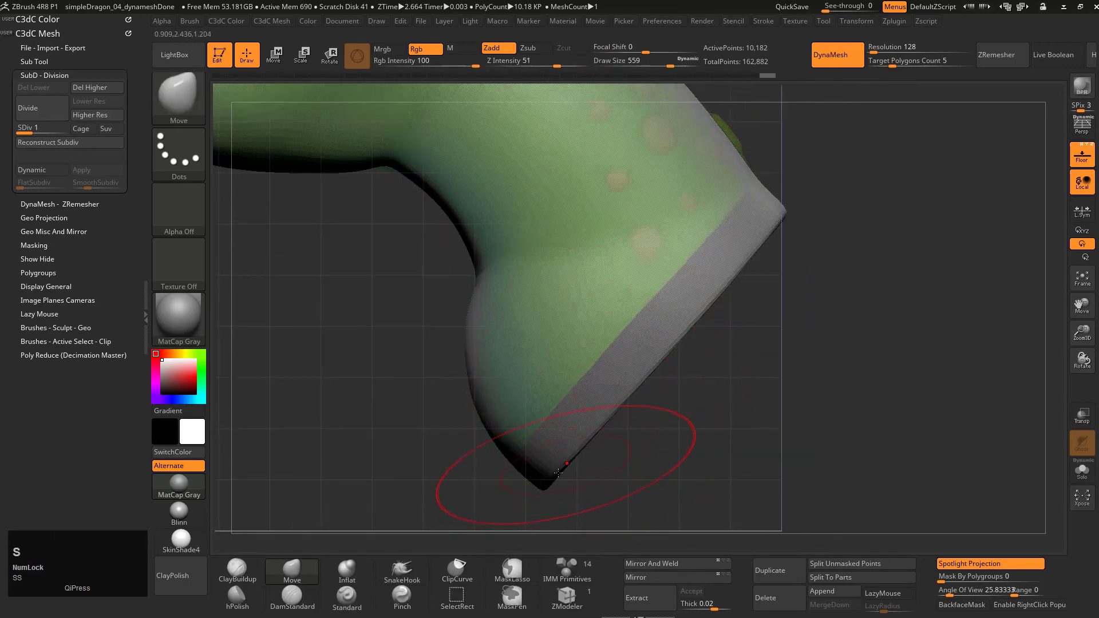
key("s")
left_click_drag(557, 435, 581, 436)
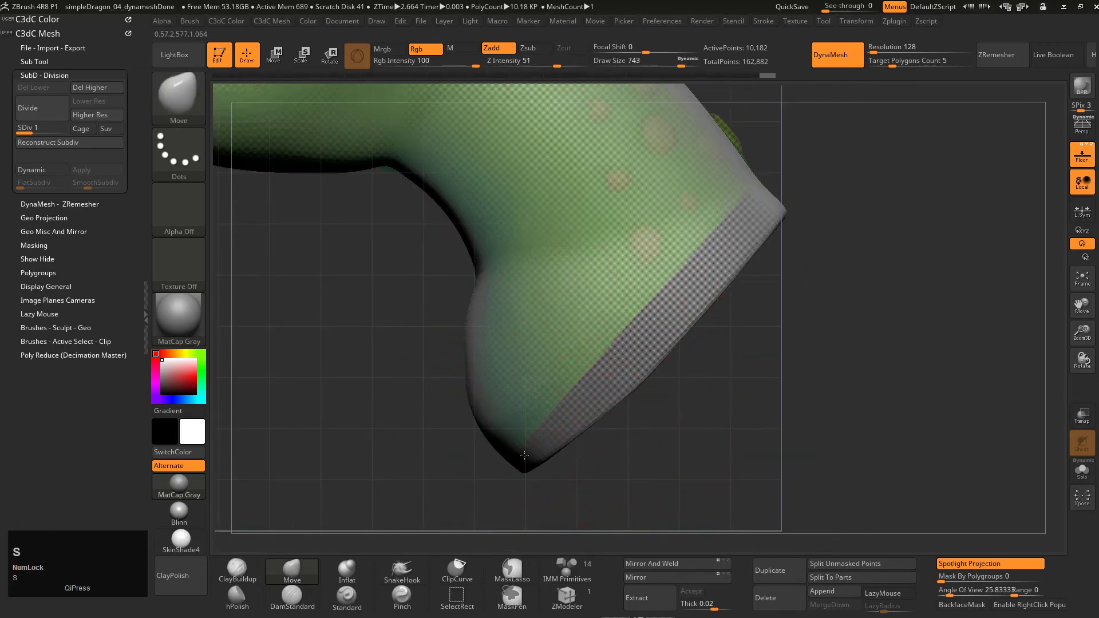
key("ctrl+z")
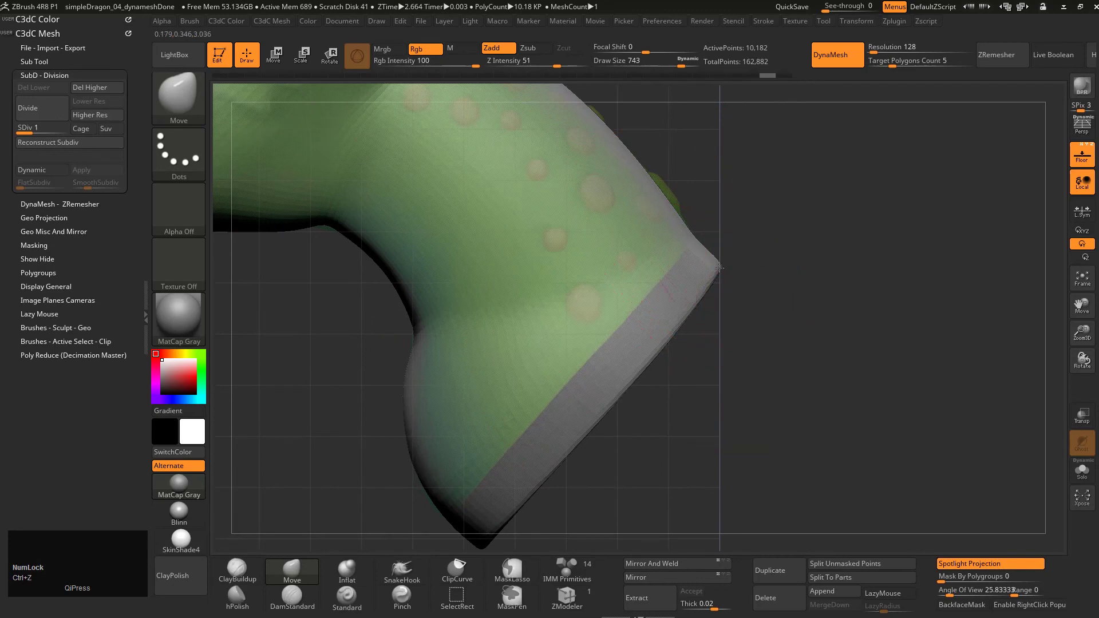
Nudge the back corner of the neck base to the side reference with the Move brush at draw size 743
left_click_drag(720, 268, 719, 265)
mouse_move(540, 128)
right_mouse_down("alt")
mouse_move(641, 220)
mouse_move(702, 327)
right_mouse_up("alt")
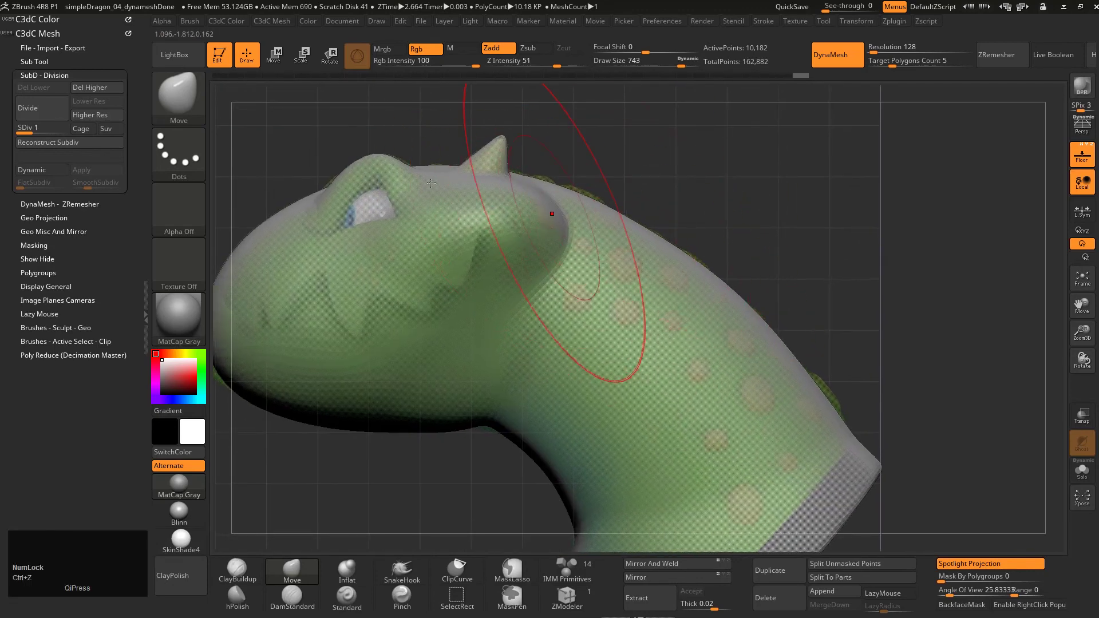
right_click_drag(431, 183, 316, 273)
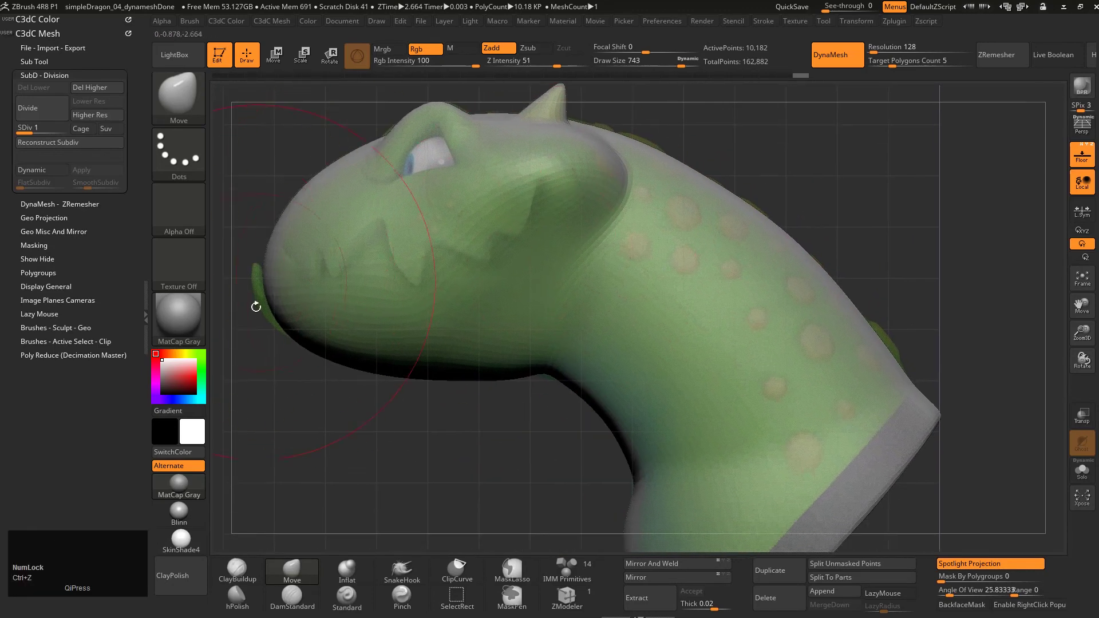
Raise the brows to the front reference outline with the Move brush at draw size 305, and enlarge the brush to 508
mouse_move(549, 216)
right_mouse_down()
mouse_move(599, 225)
mouse_move(618, 204)
mouse_move(630, 260)
mouse_move(621, 287)
right_mouse_up()
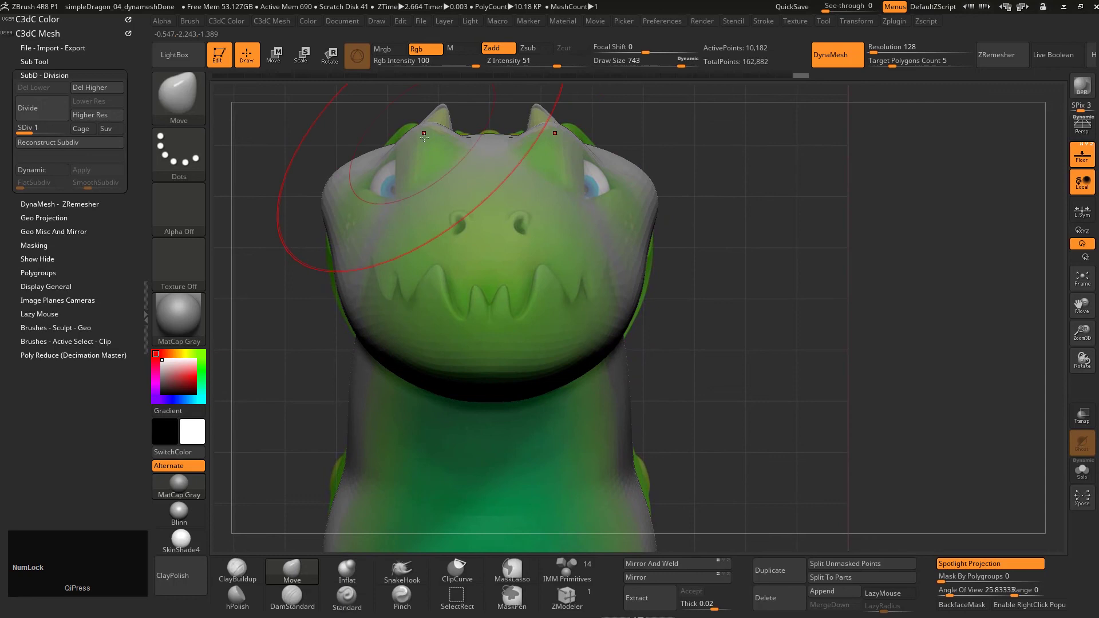
key("s")
left_click_drag(421, 135, 391, 135)
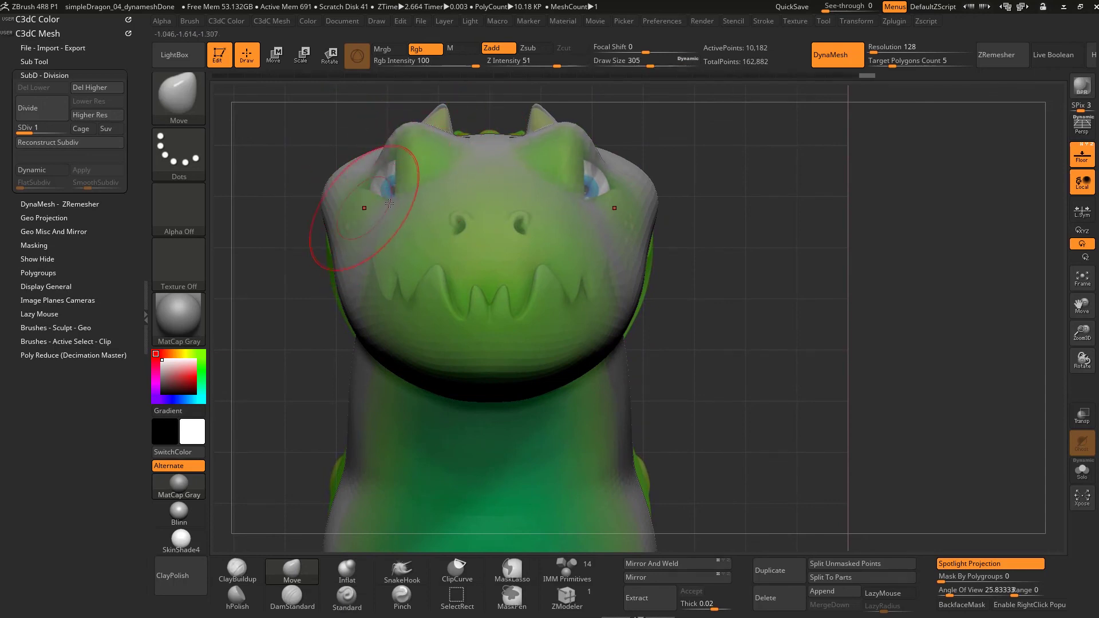
key("s")
left_click_drag(629, 288, 655, 269)
Hide the reference images so the plain gray dragon head can be checked from an angle
right_click_drag(615, 235, 571, 369)
left_click_drag(555, 311, 428, 279)
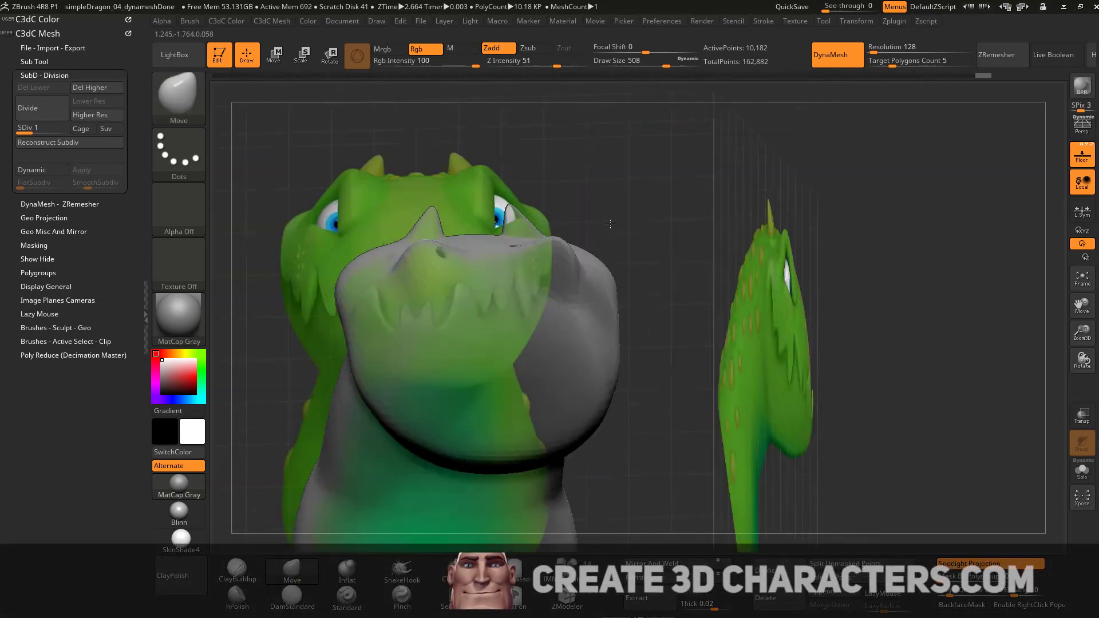
key("alt+g")
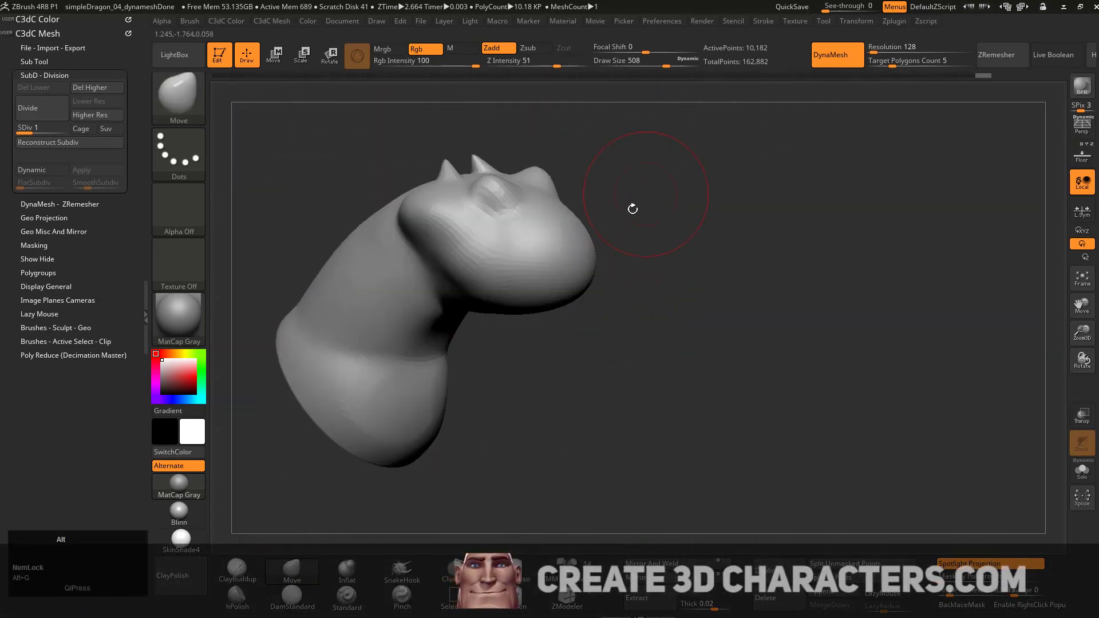